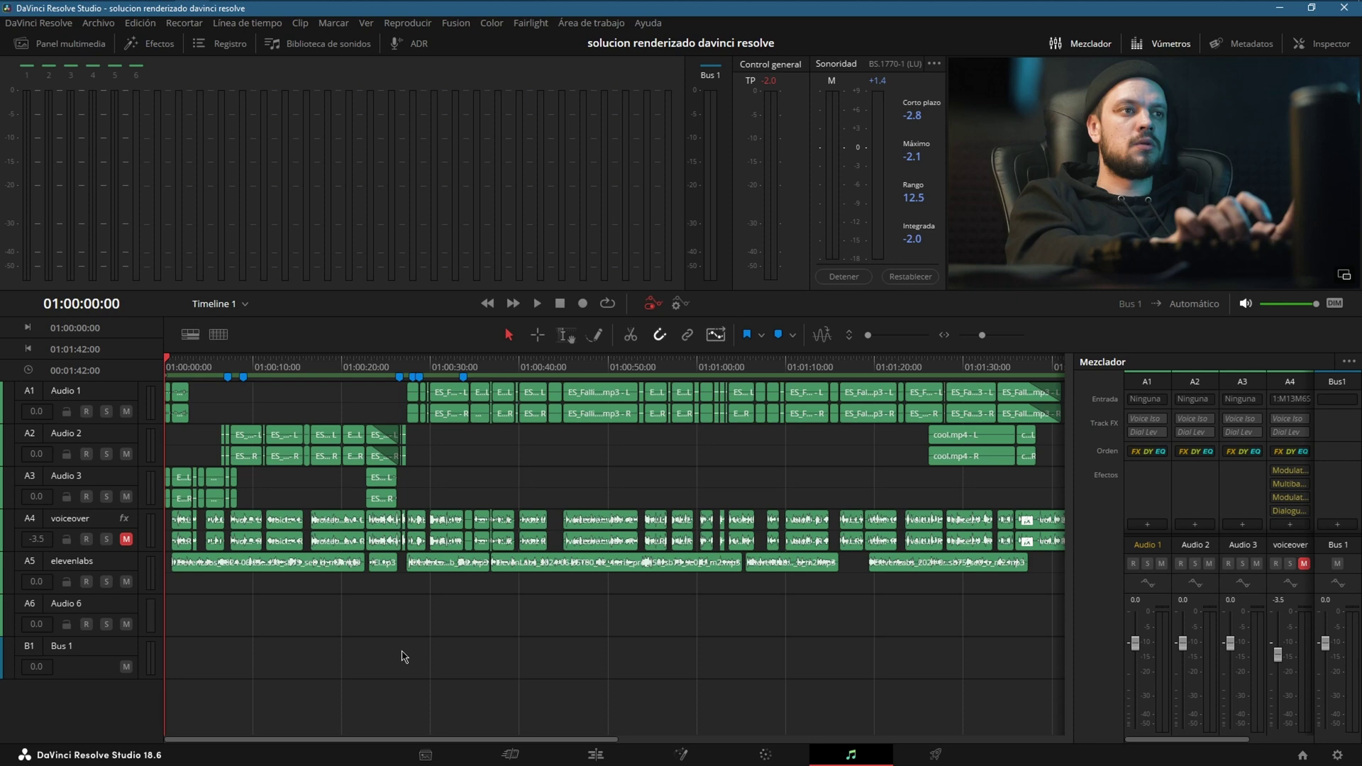
Step: Play the opening of Timeline 1, then switch to the Edit page
{"action": "key", "text": "space"}
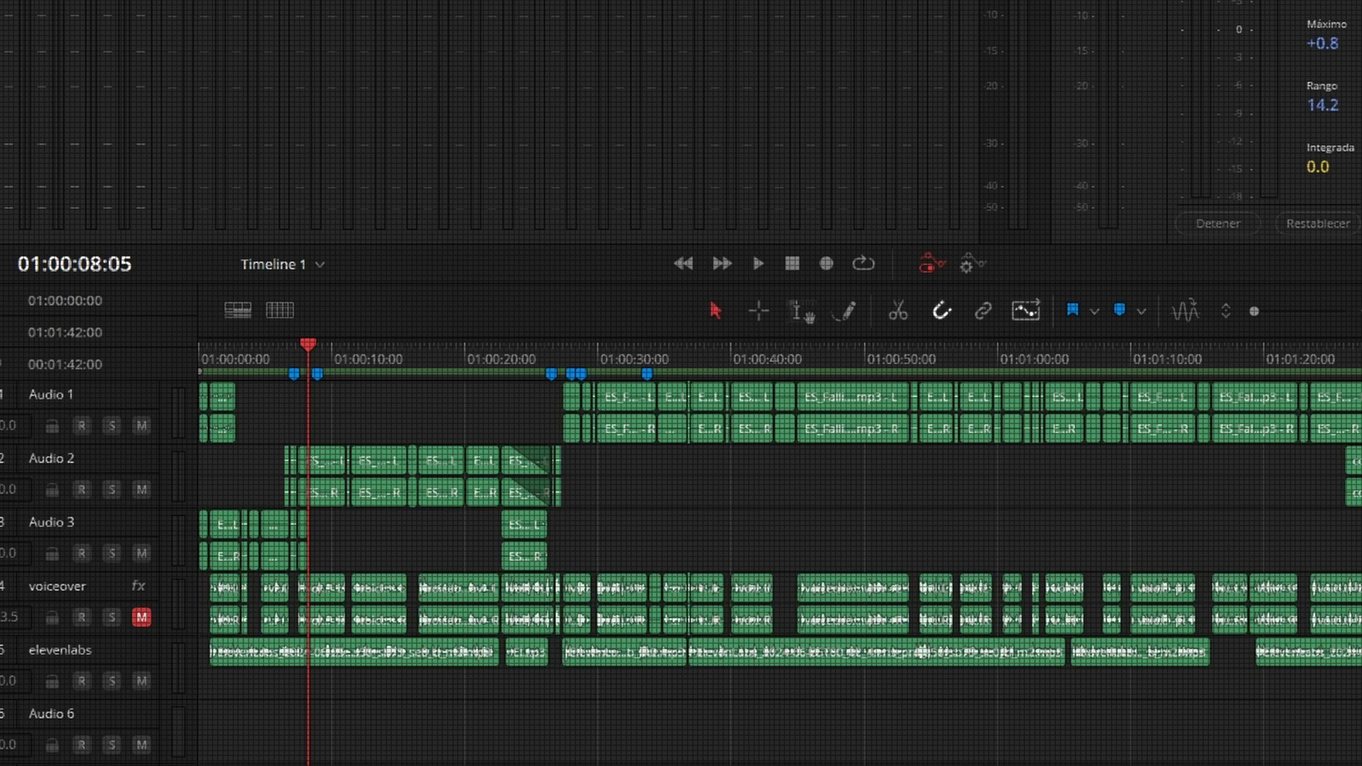
{"action": "key", "text": "shift+4"}
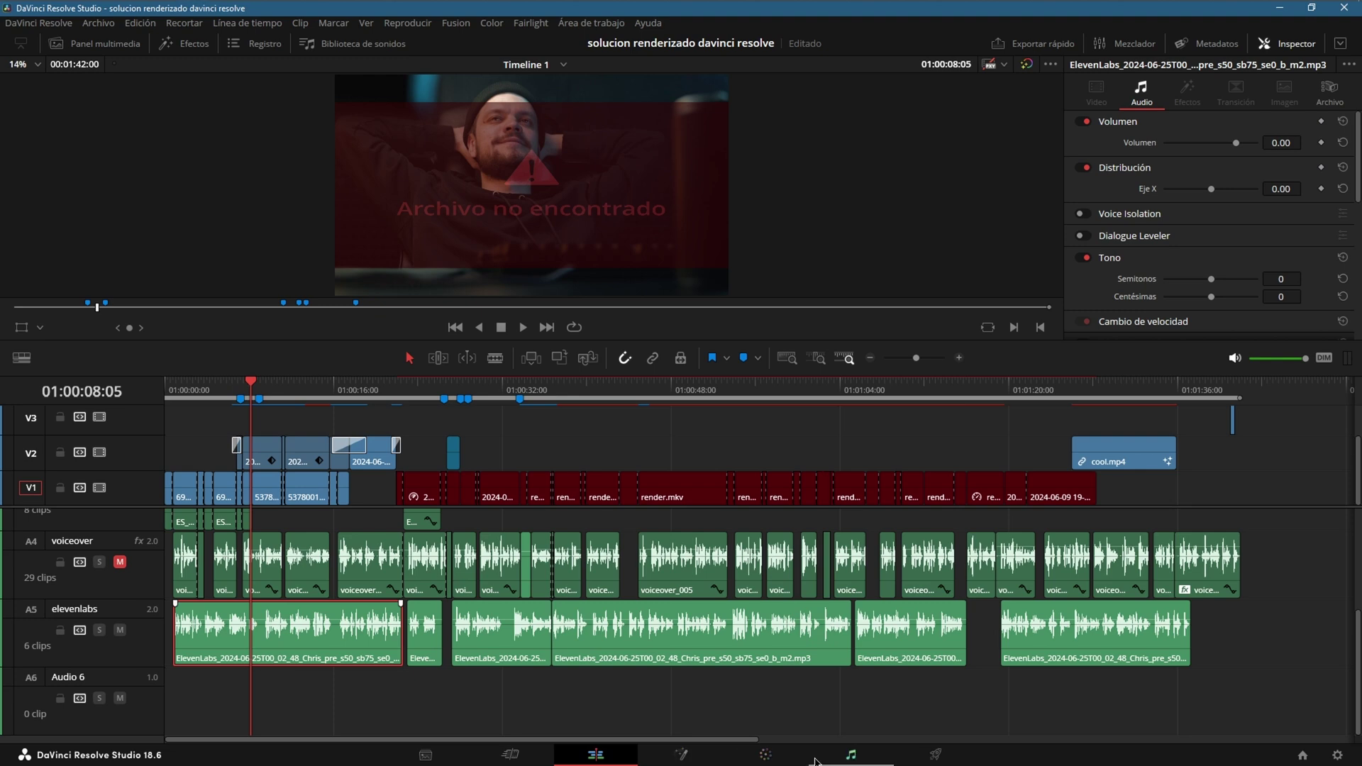
Step: Back on the Fairlight page, select the first ElevenLabs clip on A5 and play it briefly
{"action": "left_click", "coordinate": [851, 754]}
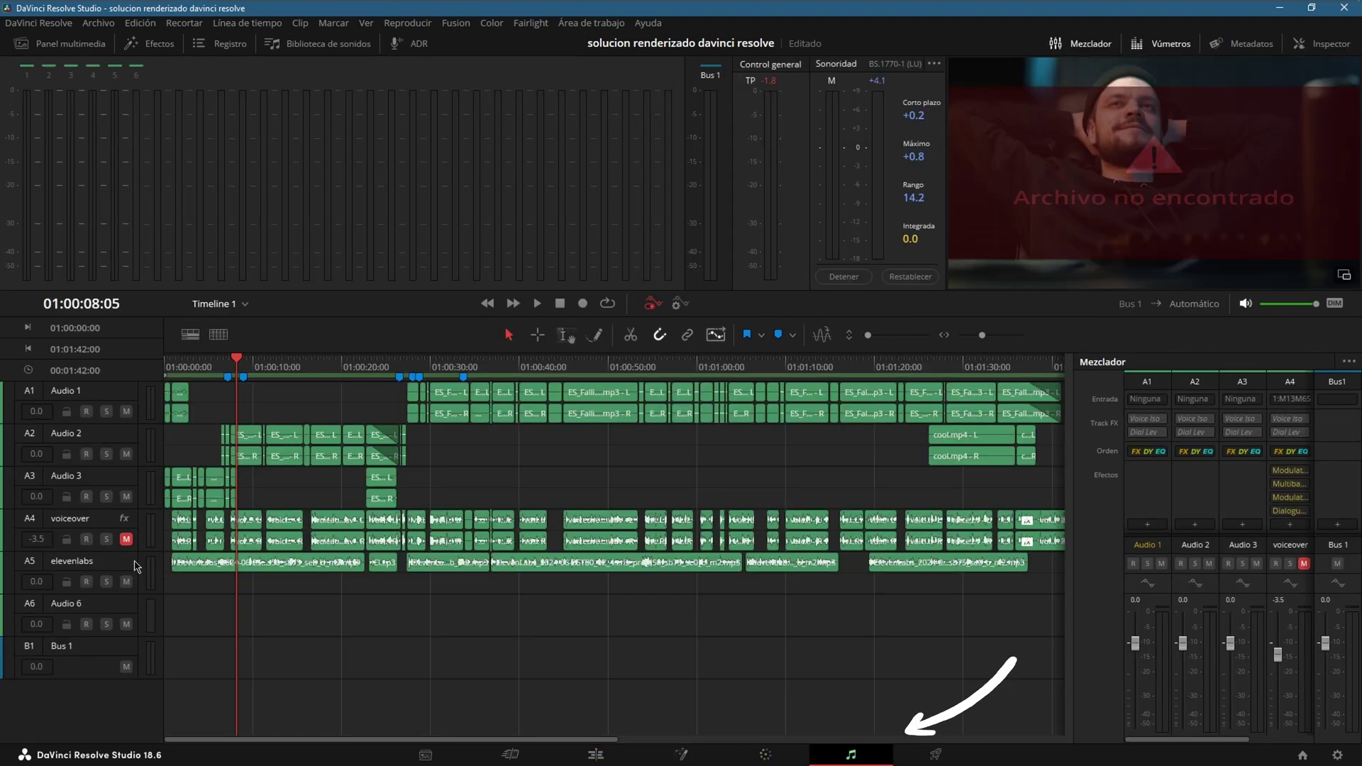
{"action": "left_click", "coordinate": [246, 567]}
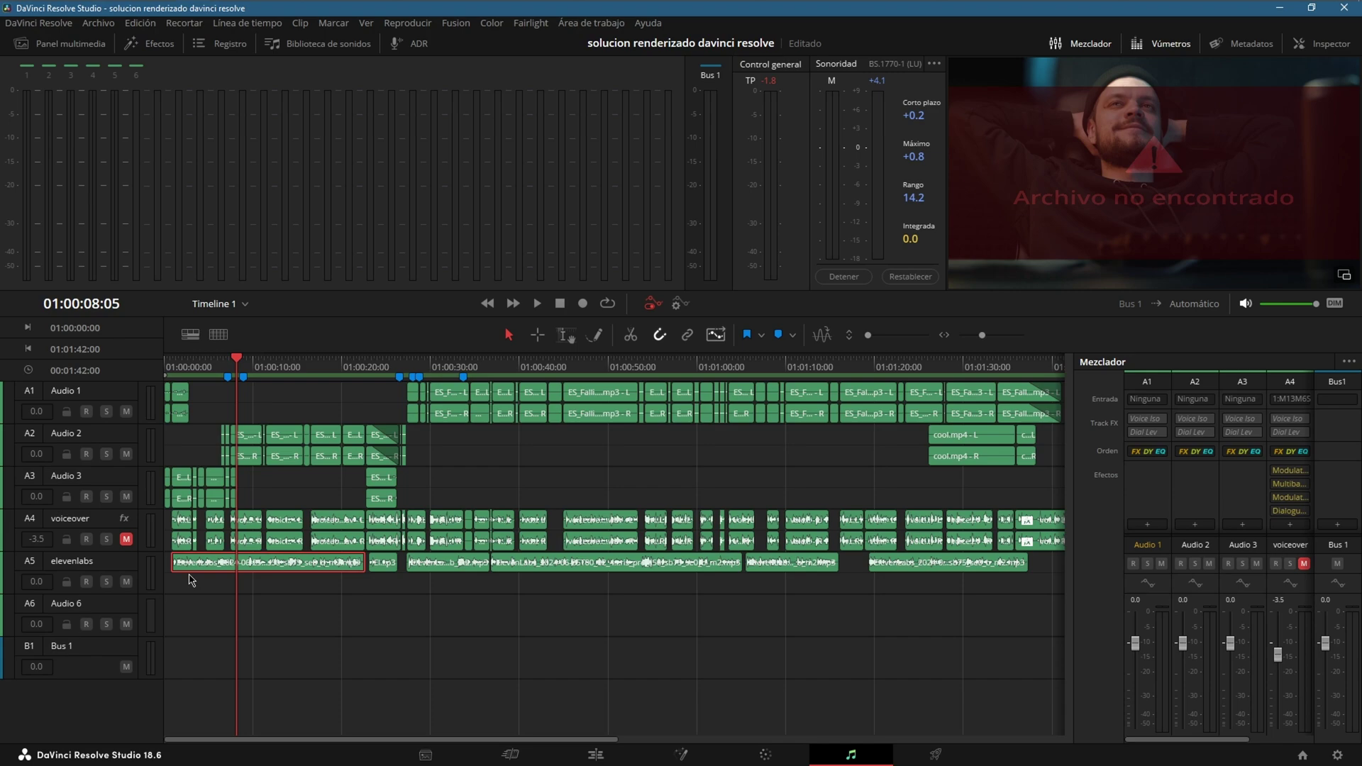
{"action": "key", "text": "space"}
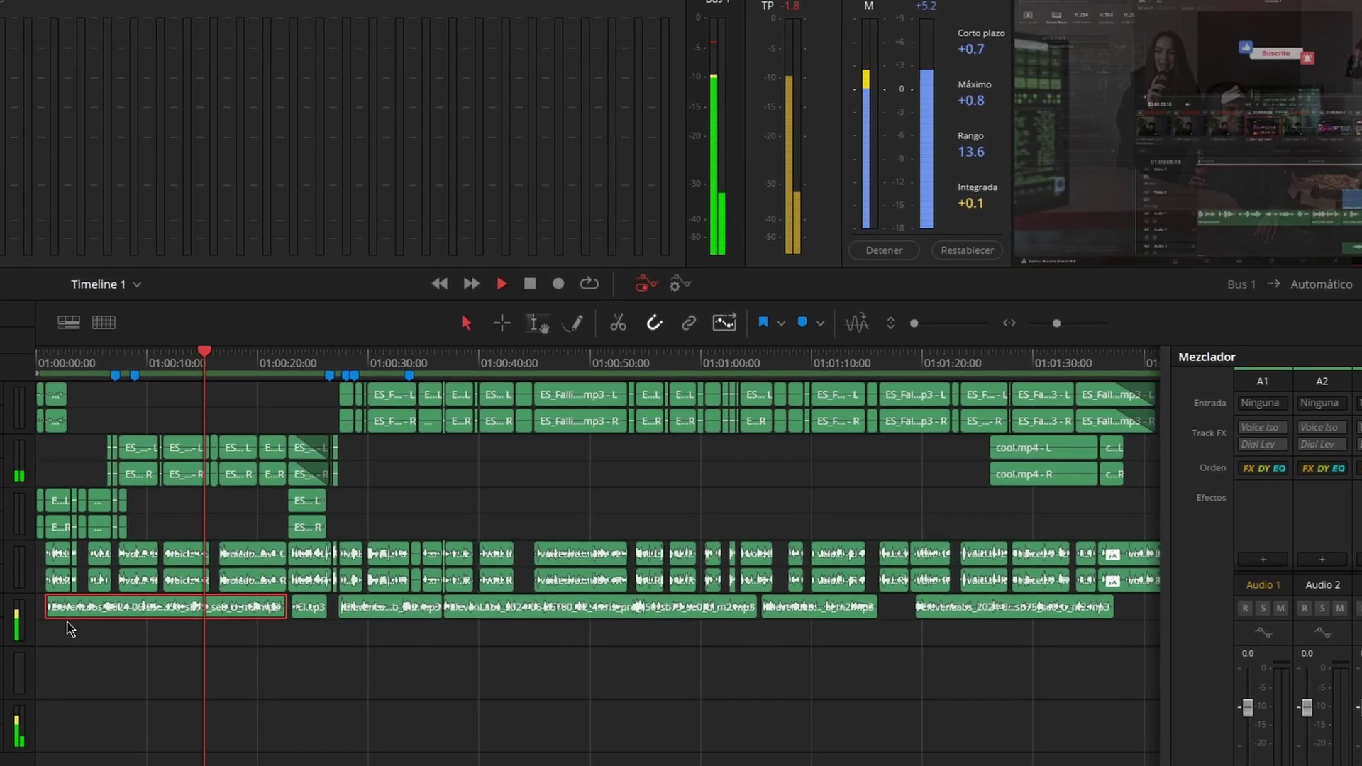
{"action": "key", "text": "space"}
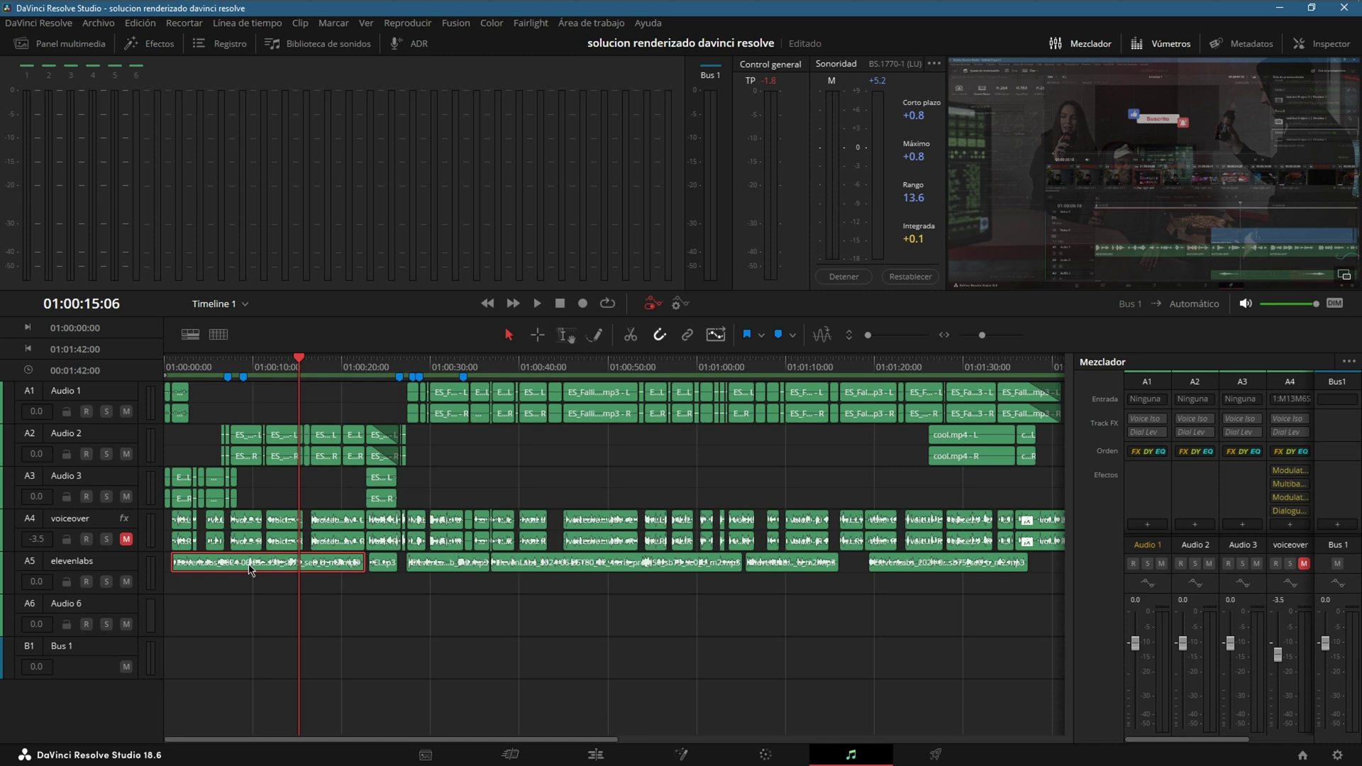
Step: In Atributos del clip, set the first A5 clip to Stereo with Canal 1 integrado on both channels
{"action": "right_click", "coordinate": [250, 570]}
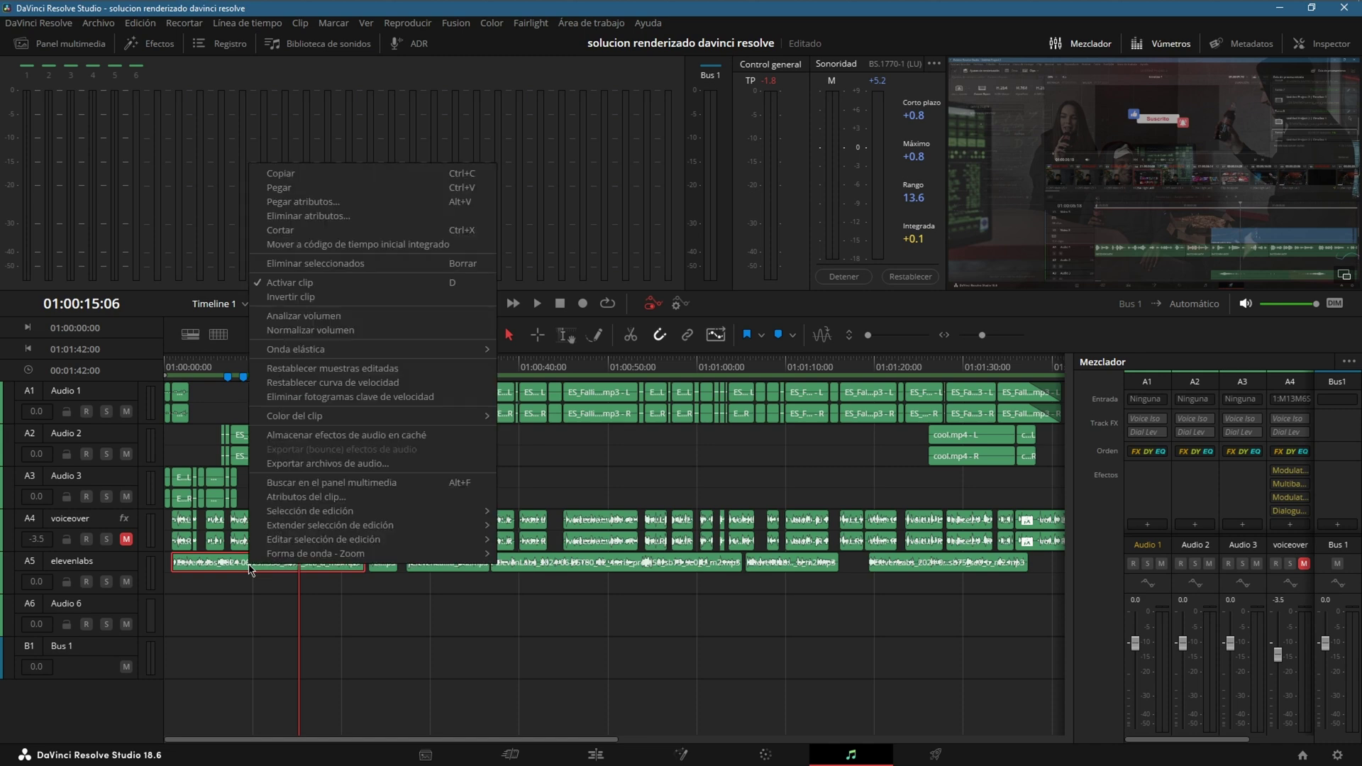
{"action": "mouse_move", "coordinate": [304, 530]}
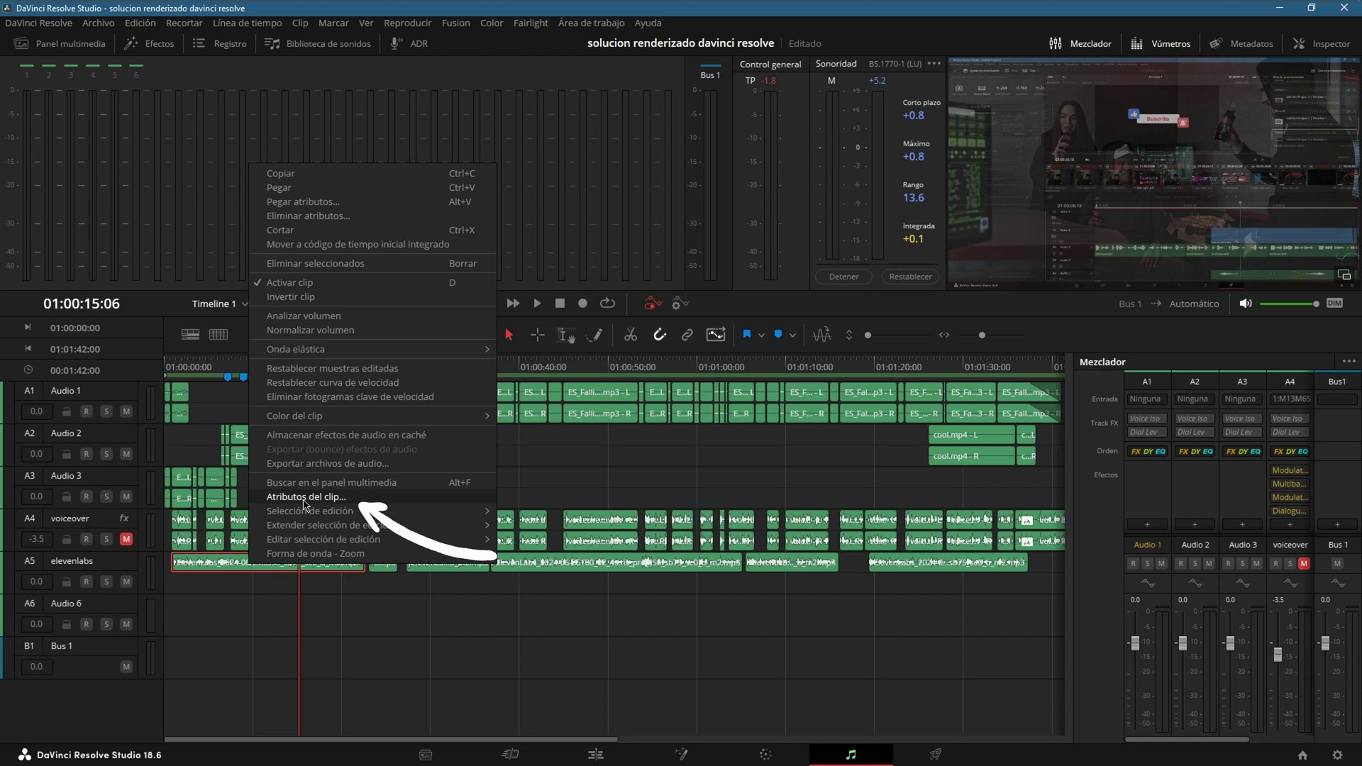
{"action": "left_click", "coordinate": [310, 498]}
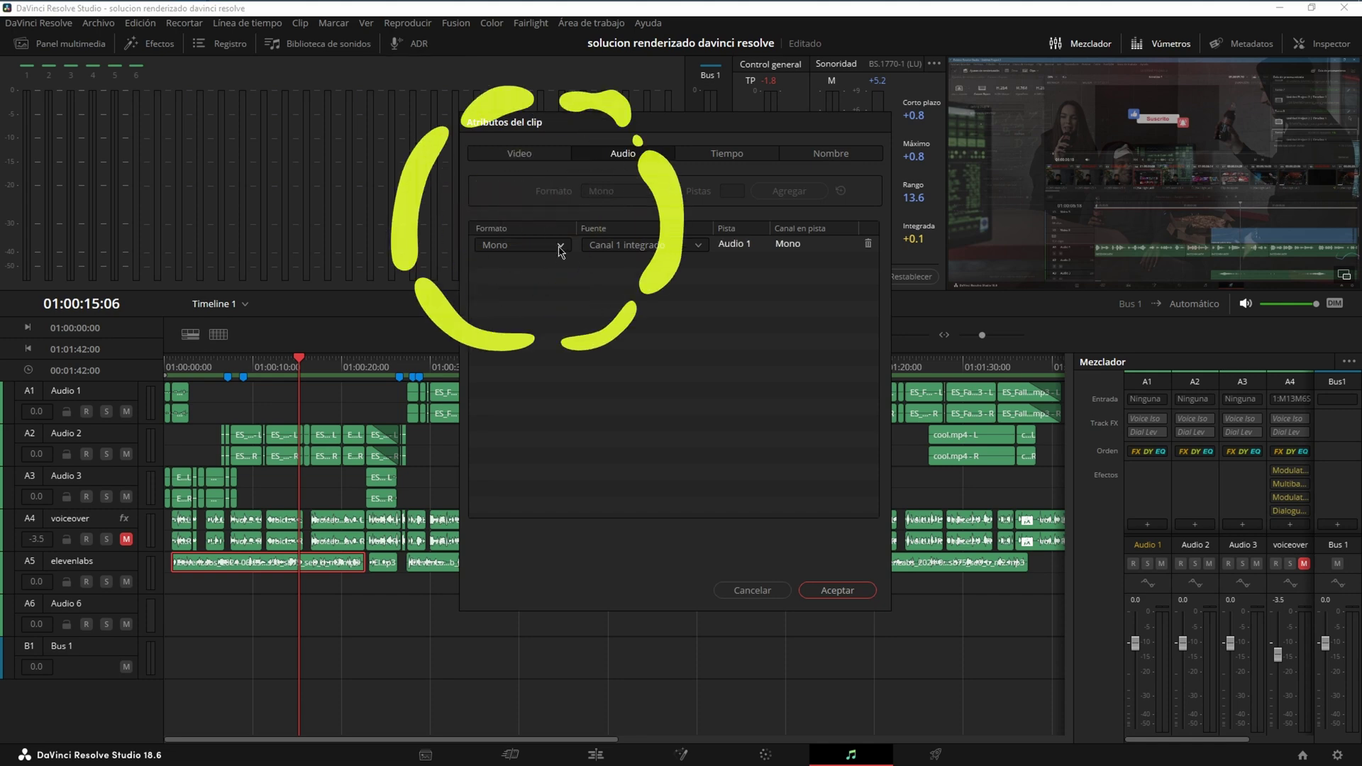
{"action": "left_click", "coordinate": [561, 247]}
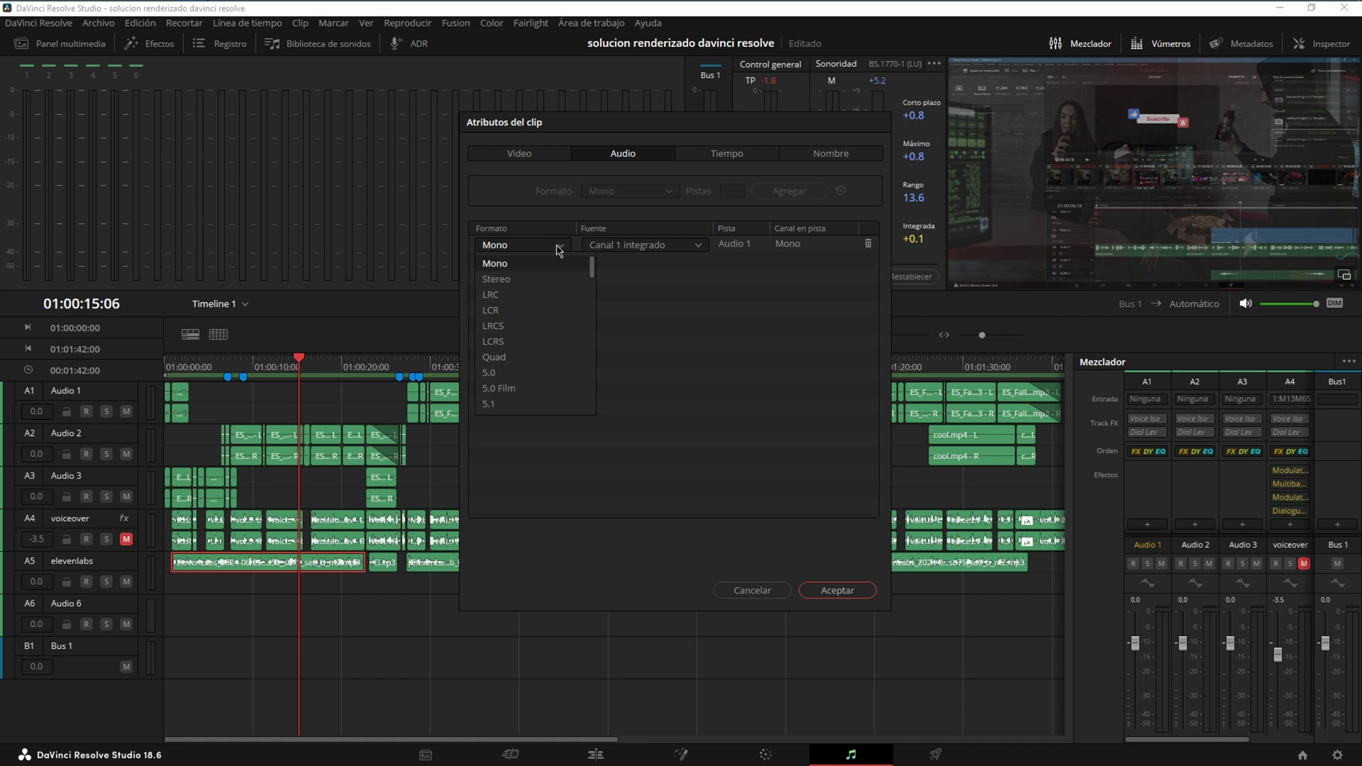
{"action": "left_click", "coordinate": [528, 280]}
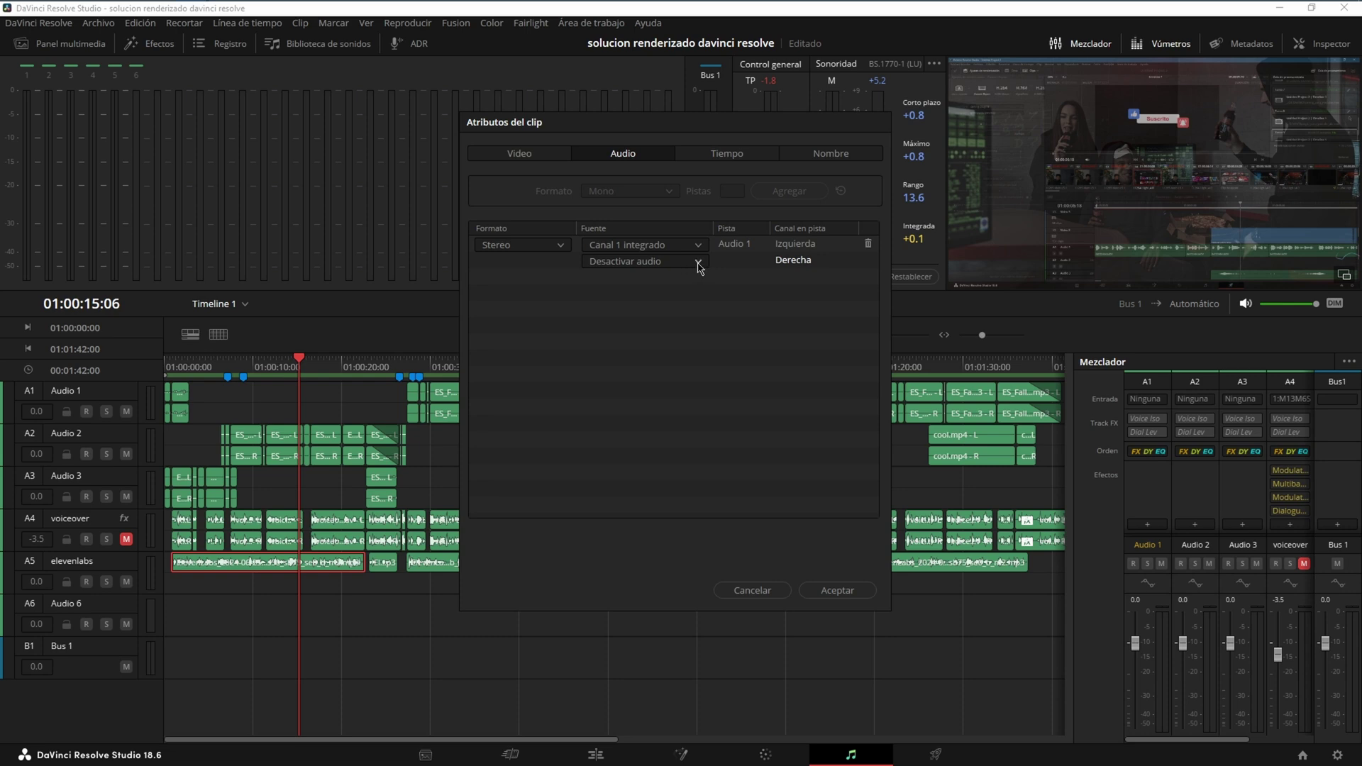
{"action": "left_click", "coordinate": [698, 264]}
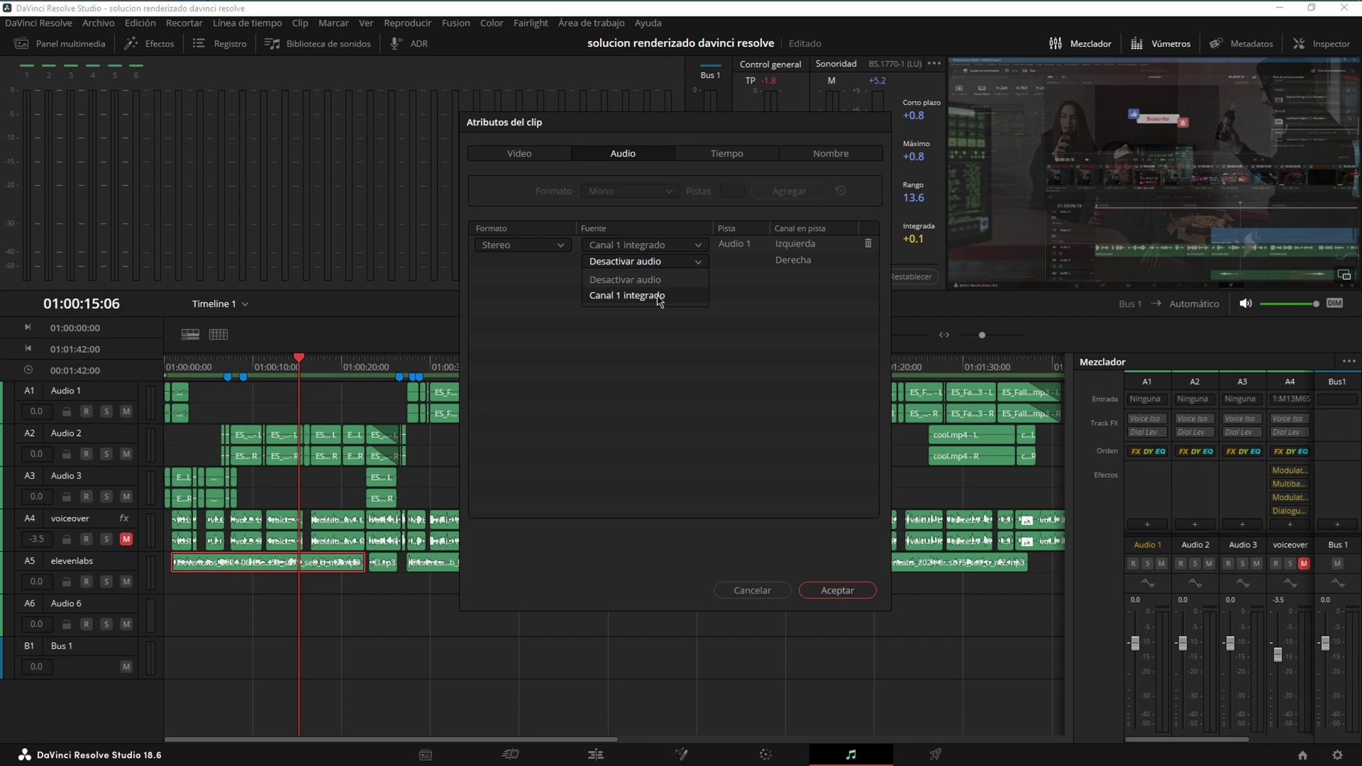
{"action": "left_click", "coordinate": [659, 298]}
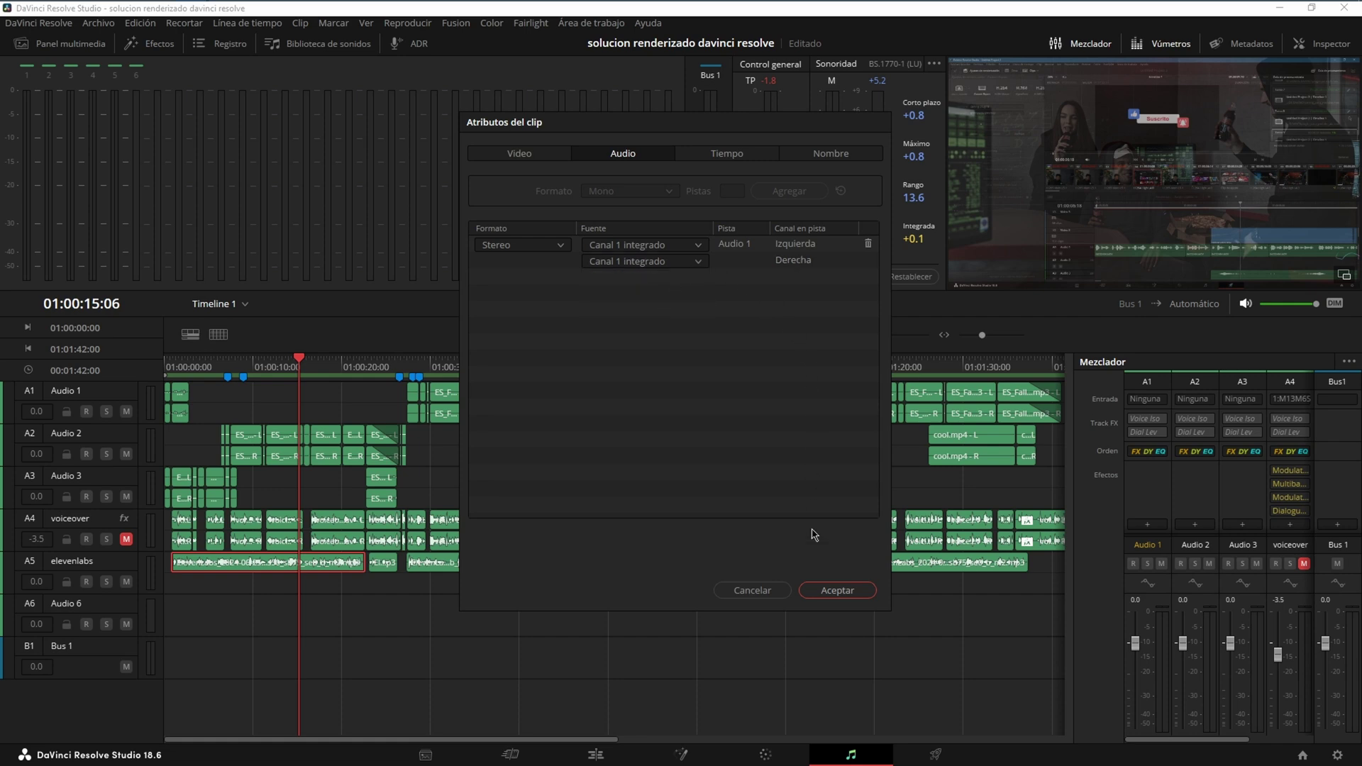
{"action": "left_click", "coordinate": [837, 592]}
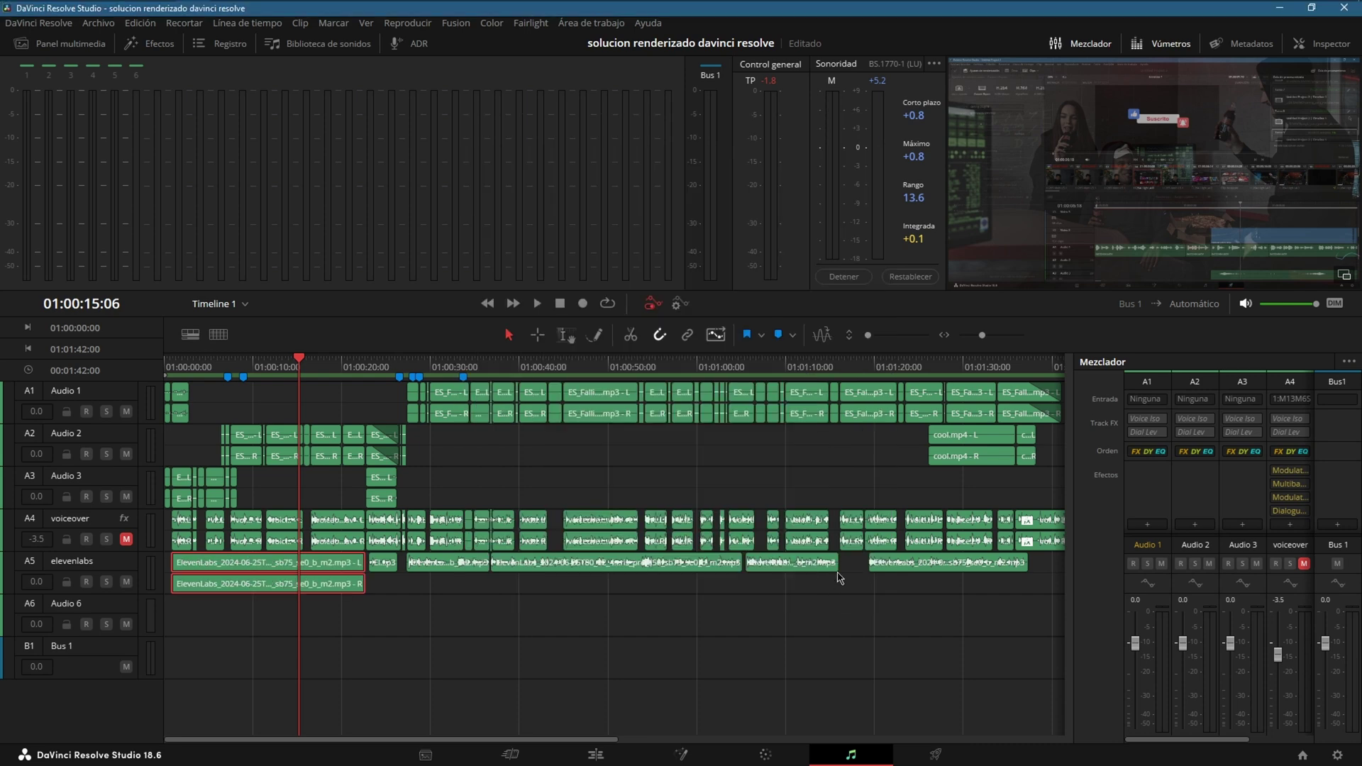
Step: Save the project, then play from about 01:00:04 to hear the stereo clip
{"action": "key", "text": "ctrl+s"}
{"action": "key", "text": "plus"}
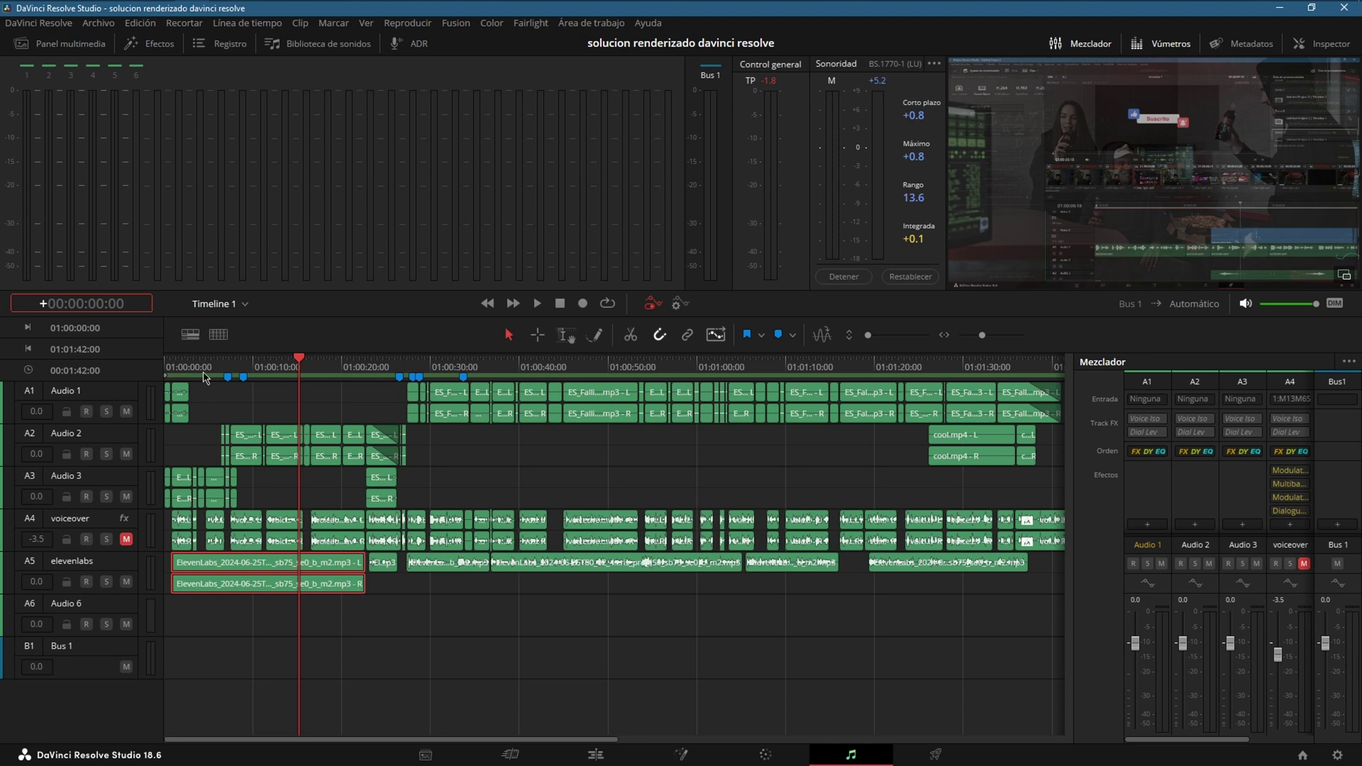
{"action": "left_click", "coordinate": [204, 366]}
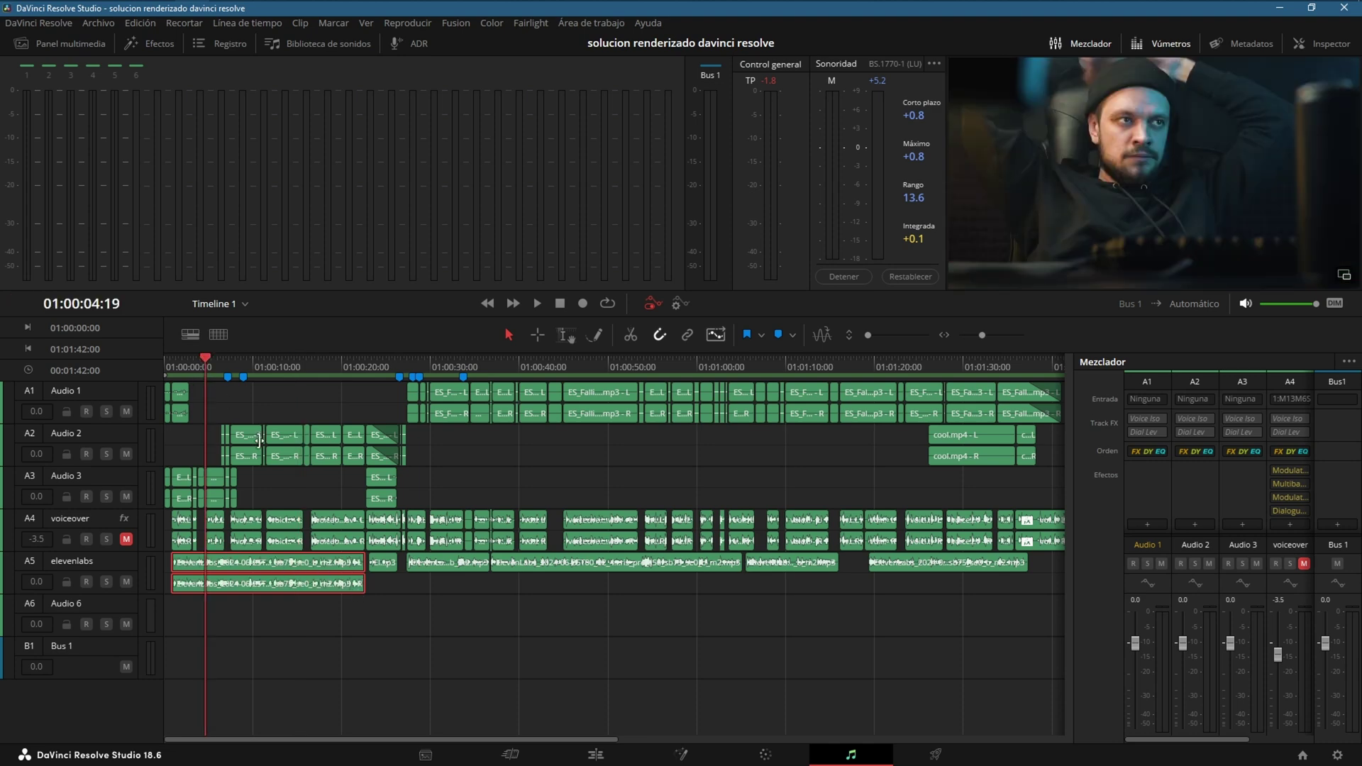
{"action": "key", "text": "space"}
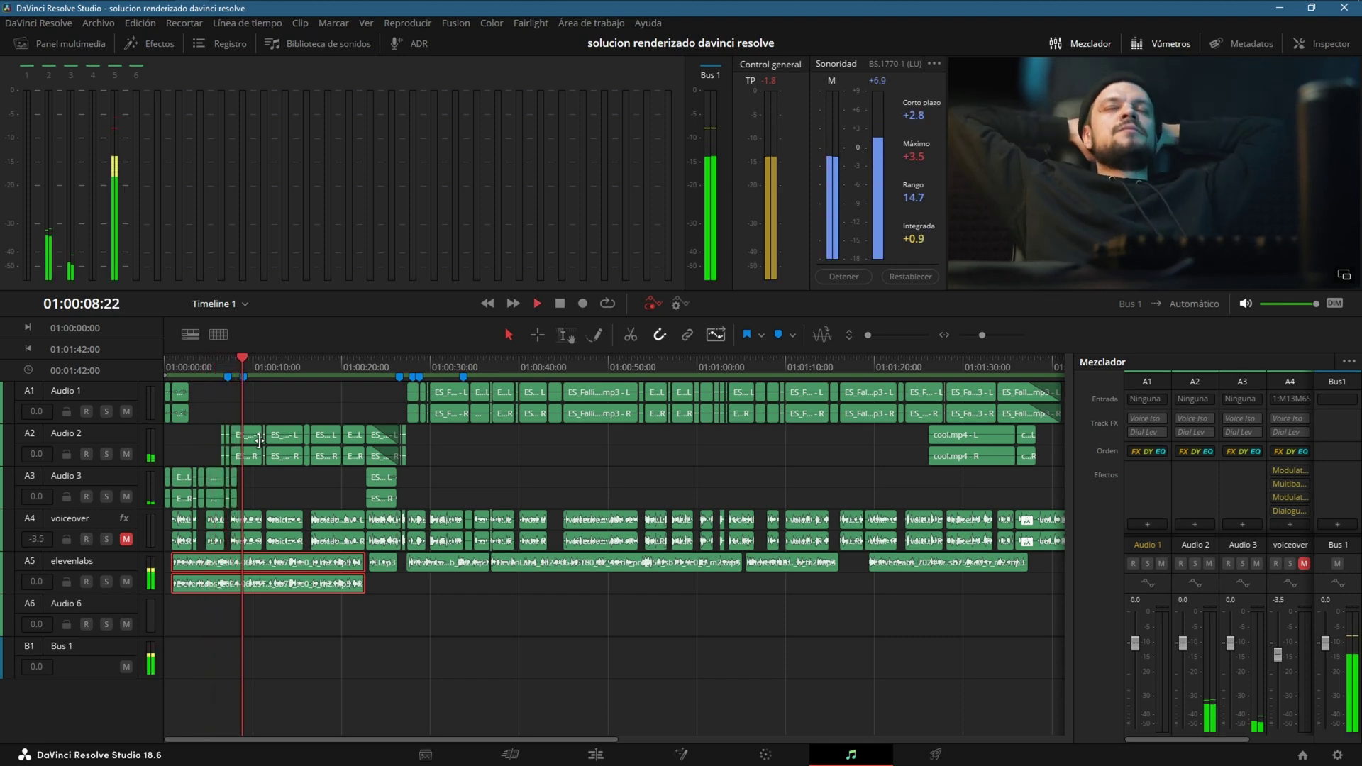
{"action": "key", "text": "space"}
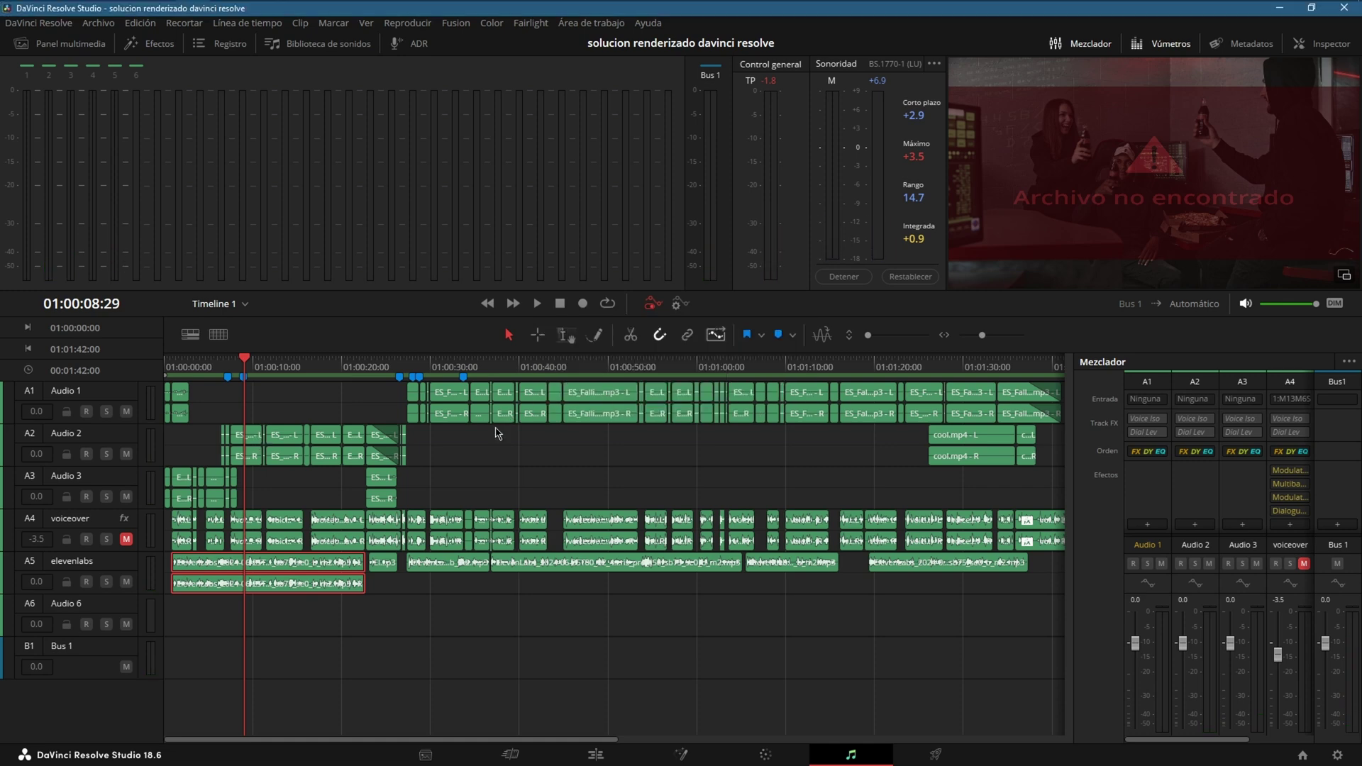
Step: Make the small second ElevenLabs clip Stereo, with Canal 1 integrado feeding the second channel
{"action": "right_click", "coordinate": [389, 566]}
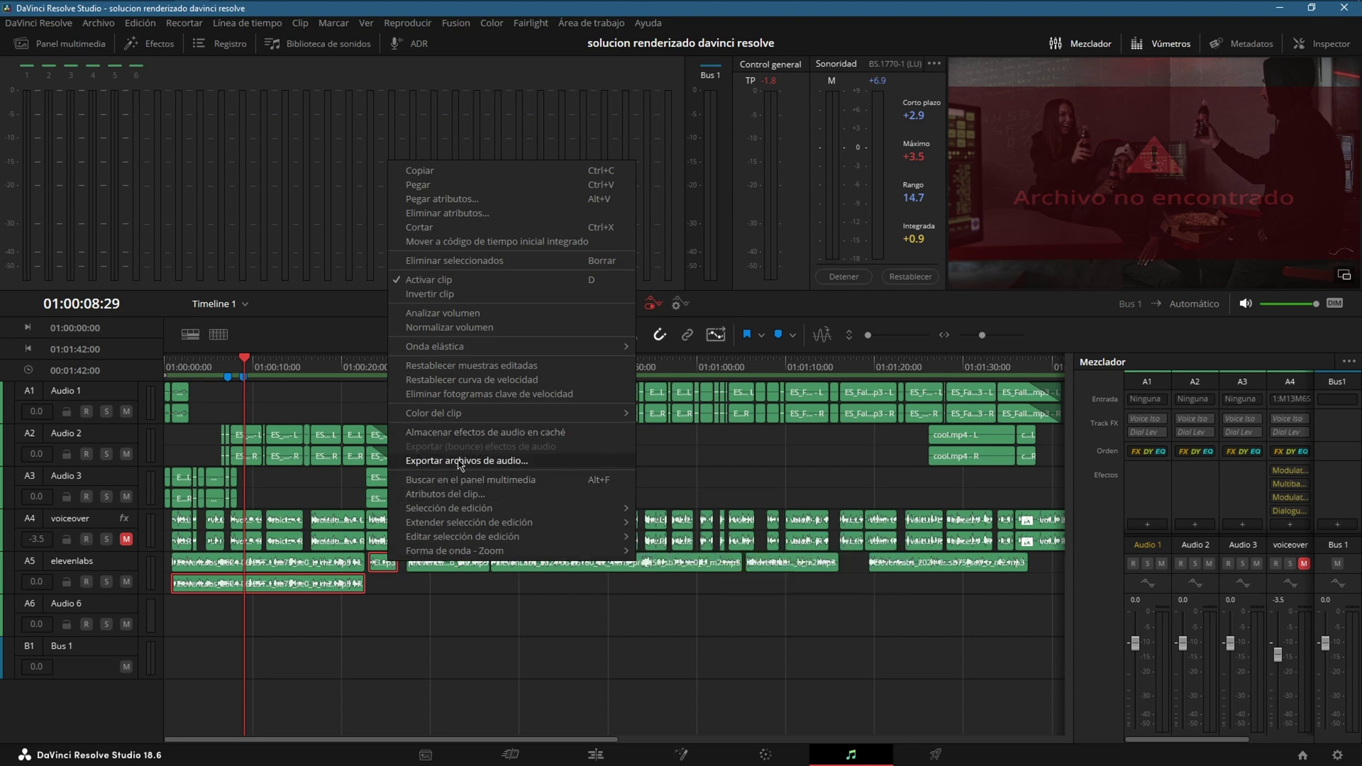
{"action": "left_click", "coordinate": [458, 497]}
{"action": "left_click", "coordinate": [566, 247]}
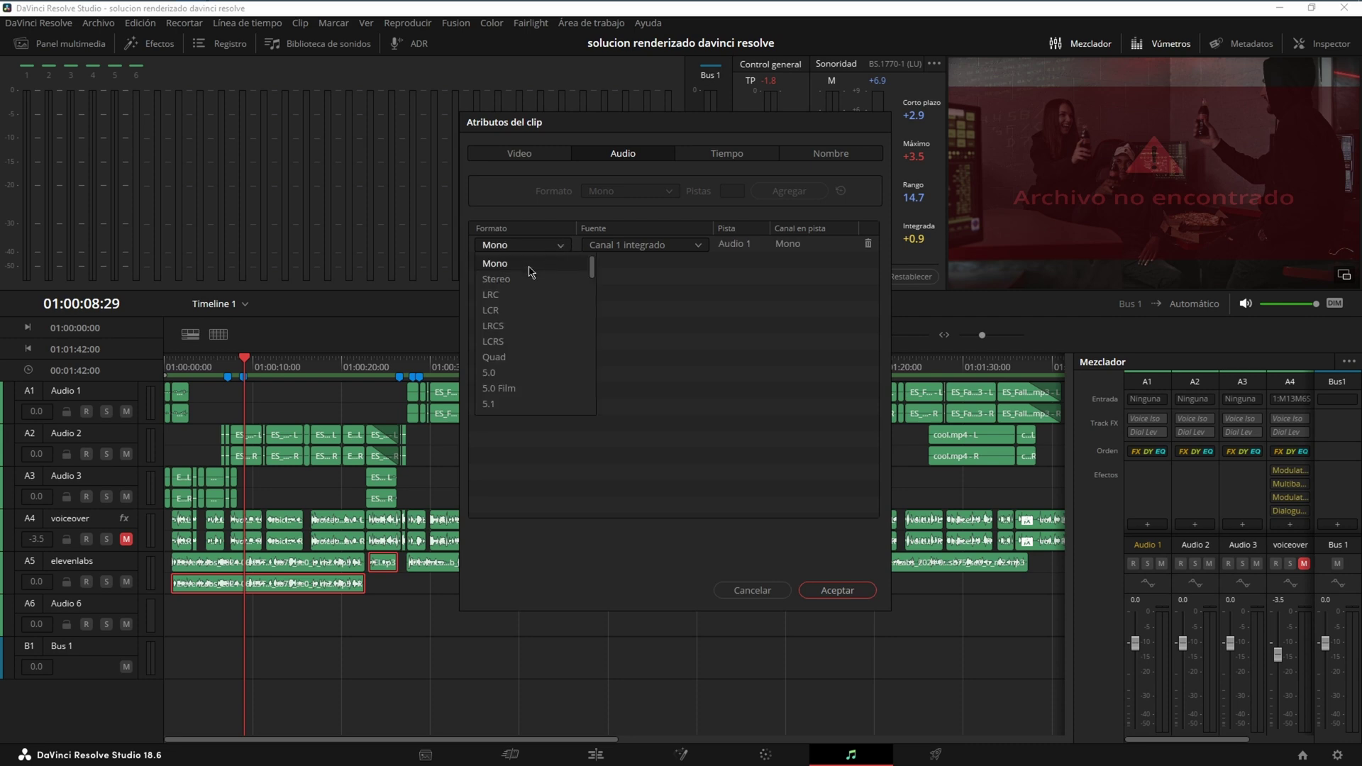
{"action": "left_click", "coordinate": [517, 279]}
{"action": "left_click", "coordinate": [679, 263]}
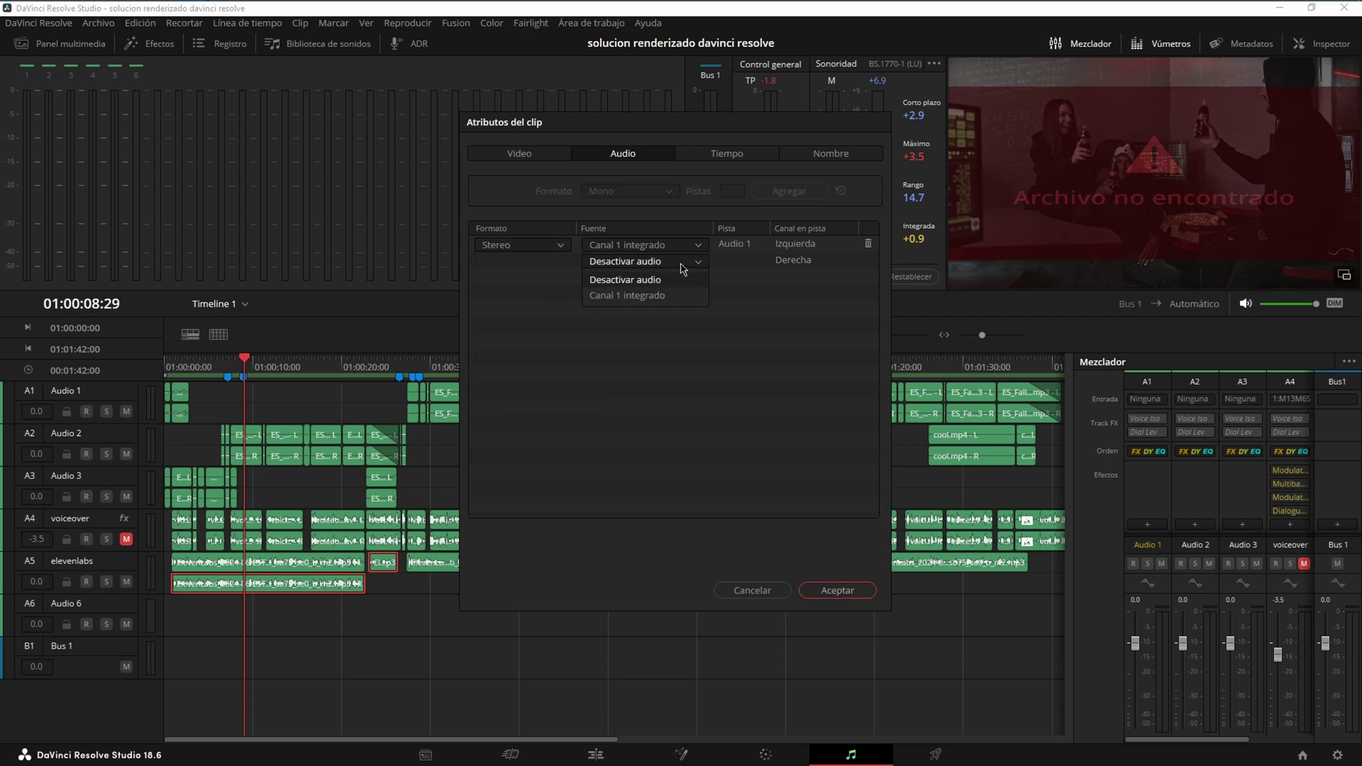
{"action": "left_click", "coordinate": [639, 297]}
{"action": "left_click", "coordinate": [835, 592]}
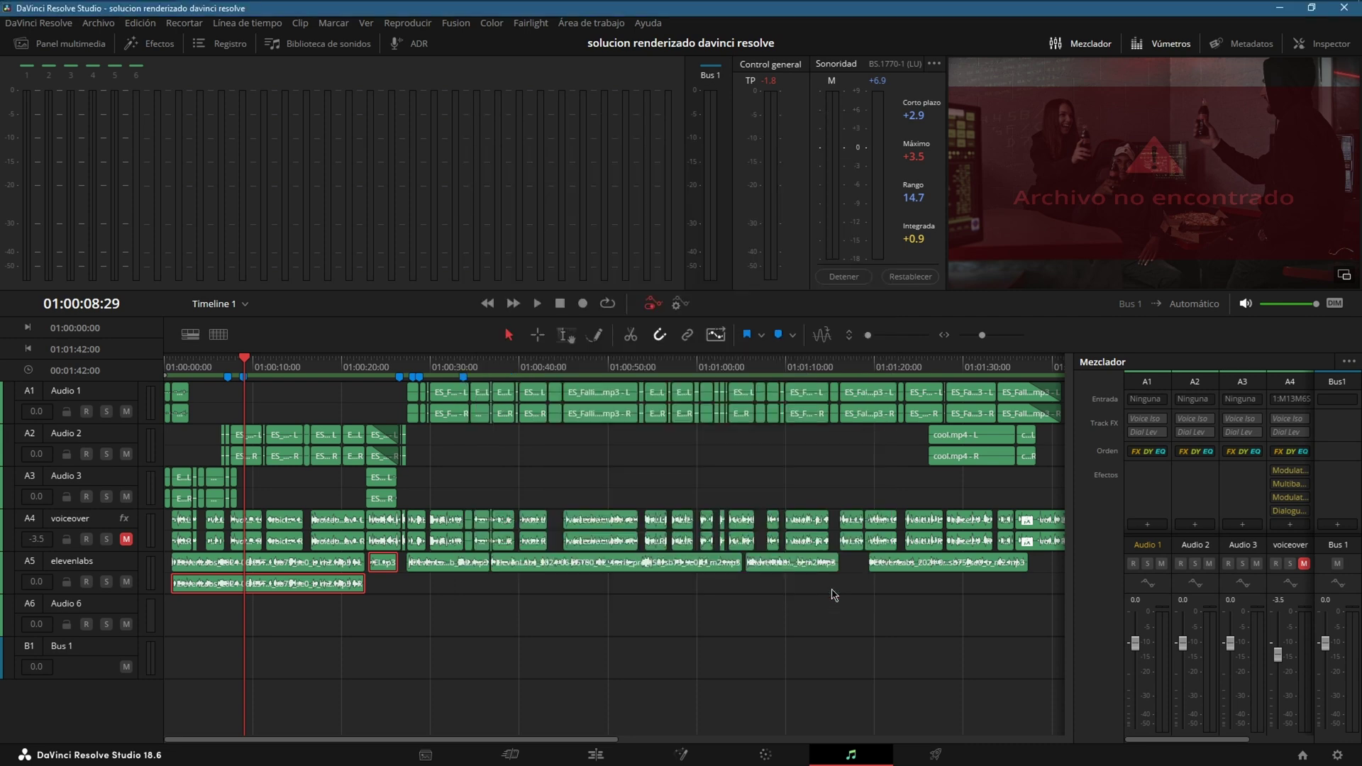
Step: Make the third ElevenLabs clip Stereo, with Canal 1 integrado feeding the second channel
{"action": "right_click", "coordinate": [467, 568]}
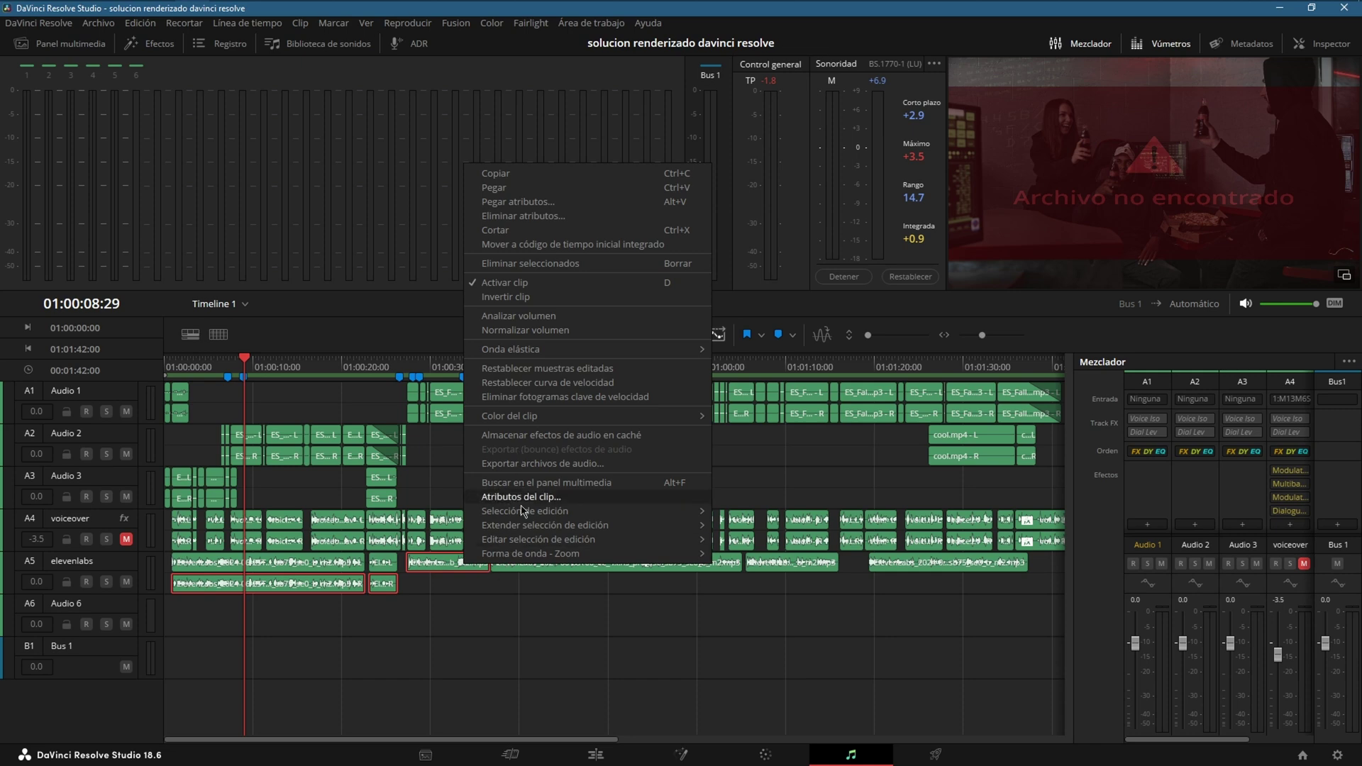
{"action": "mouse_move", "coordinate": [527, 525]}
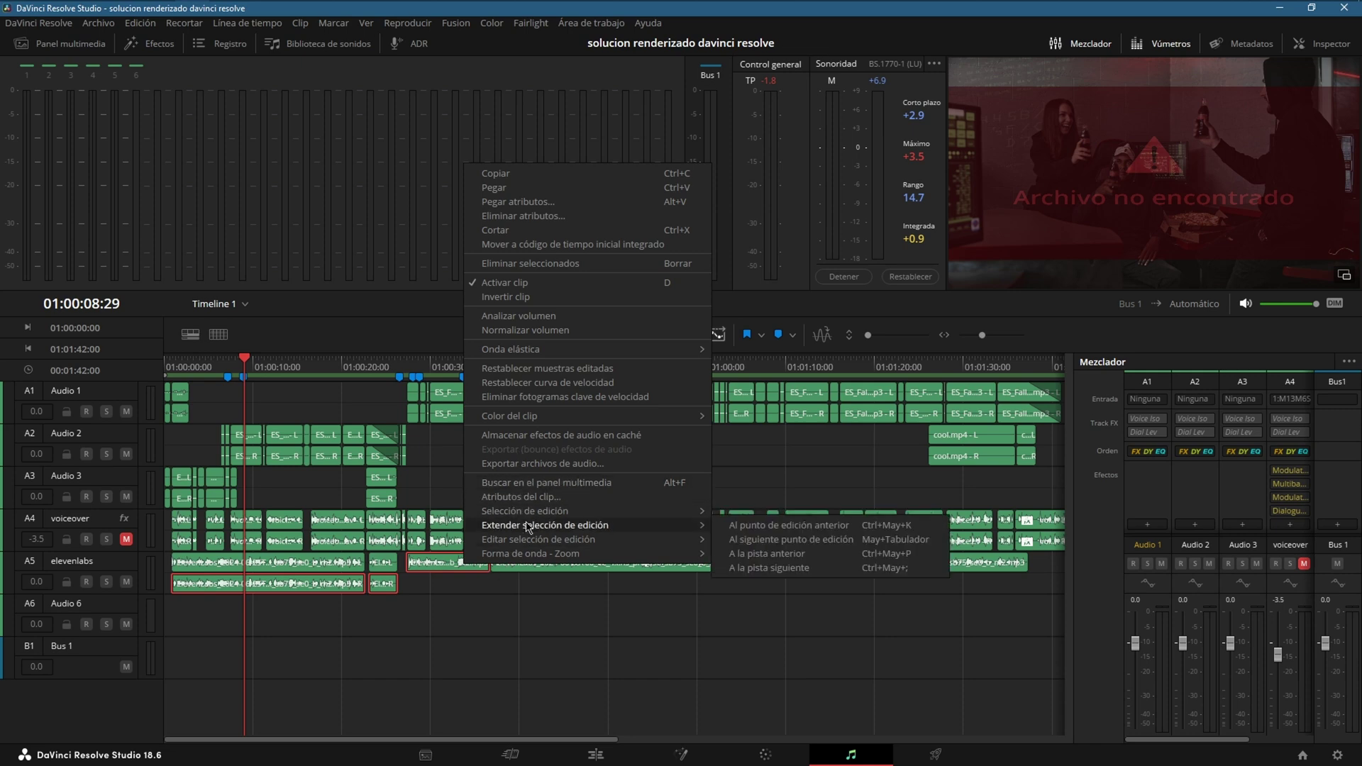
{"action": "left_click", "coordinate": [532, 498]}
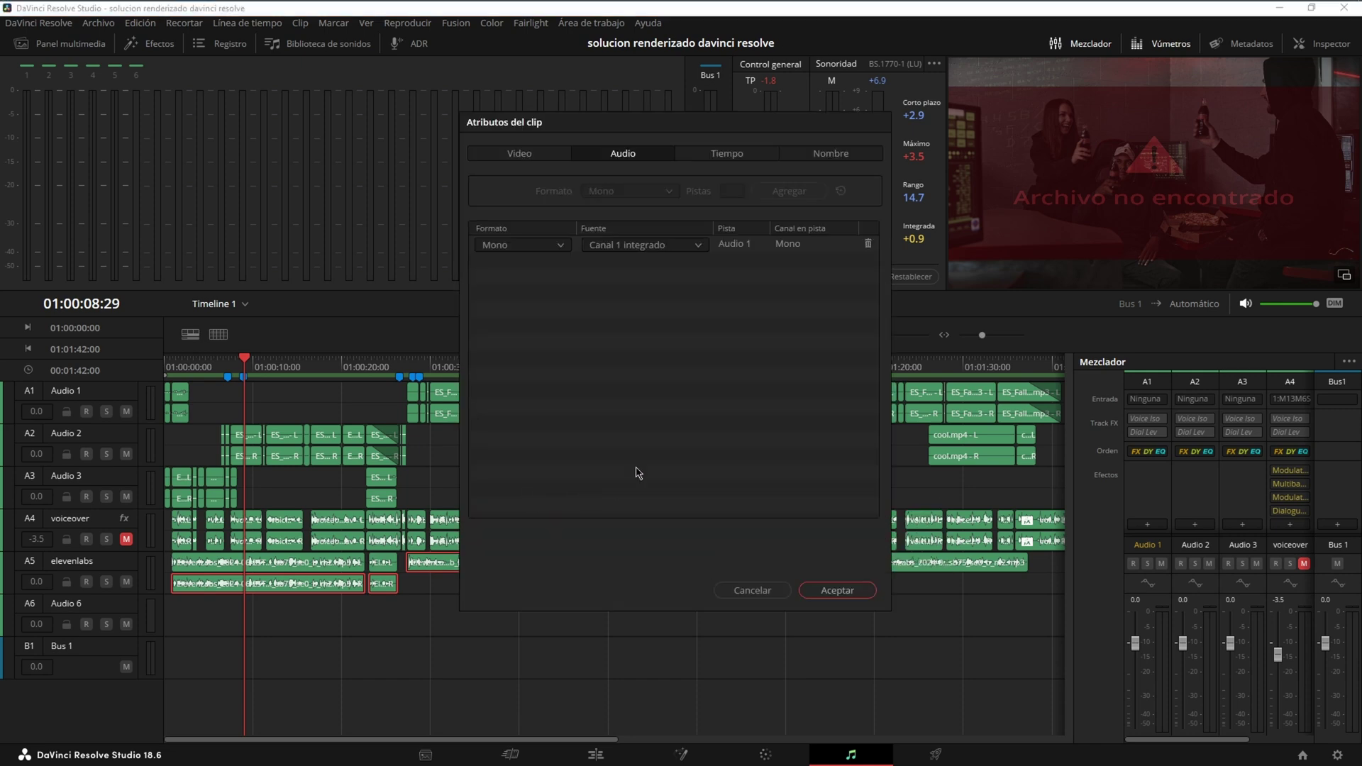
{"action": "left_click", "coordinate": [562, 245]}
{"action": "left_click", "coordinate": [539, 278]}
{"action": "left_click", "coordinate": [648, 262]}
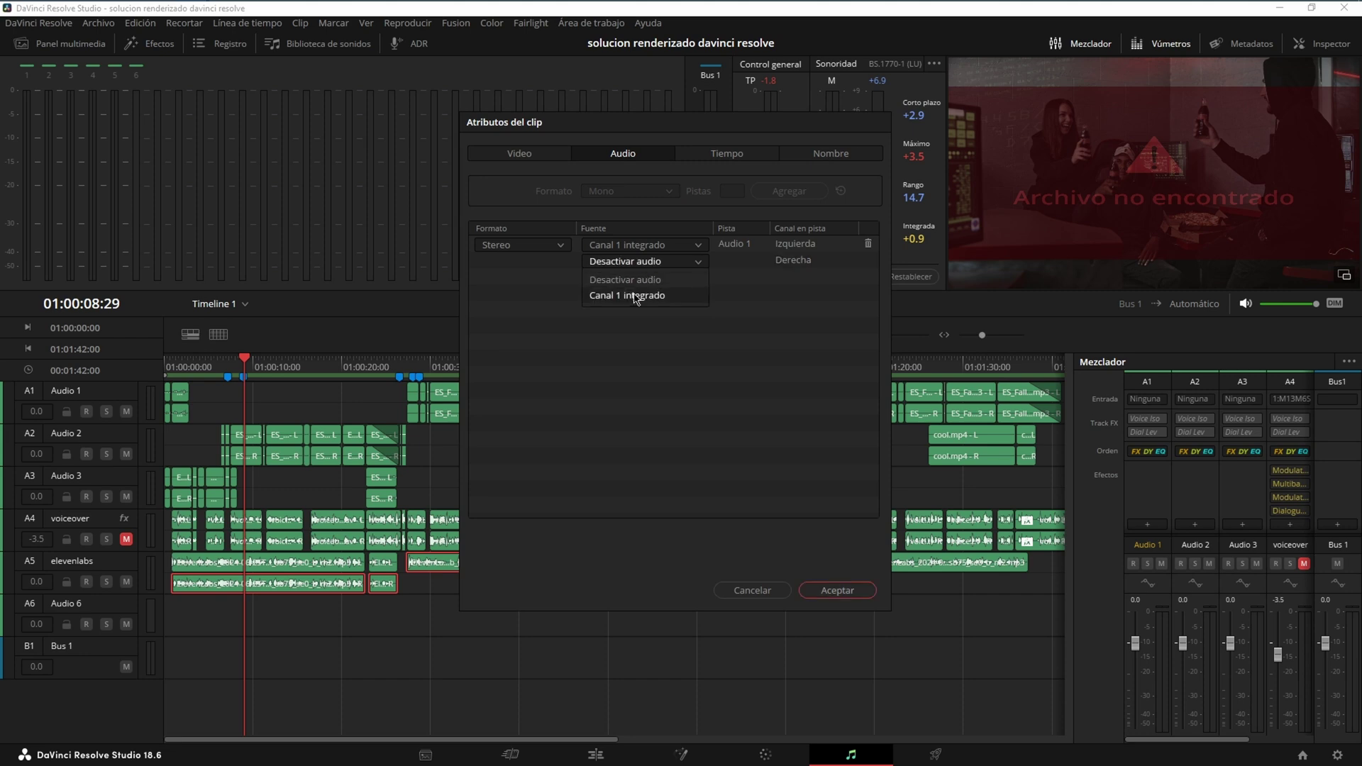
{"action": "left_click", "coordinate": [635, 298]}
{"action": "left_click", "coordinate": [830, 590]}
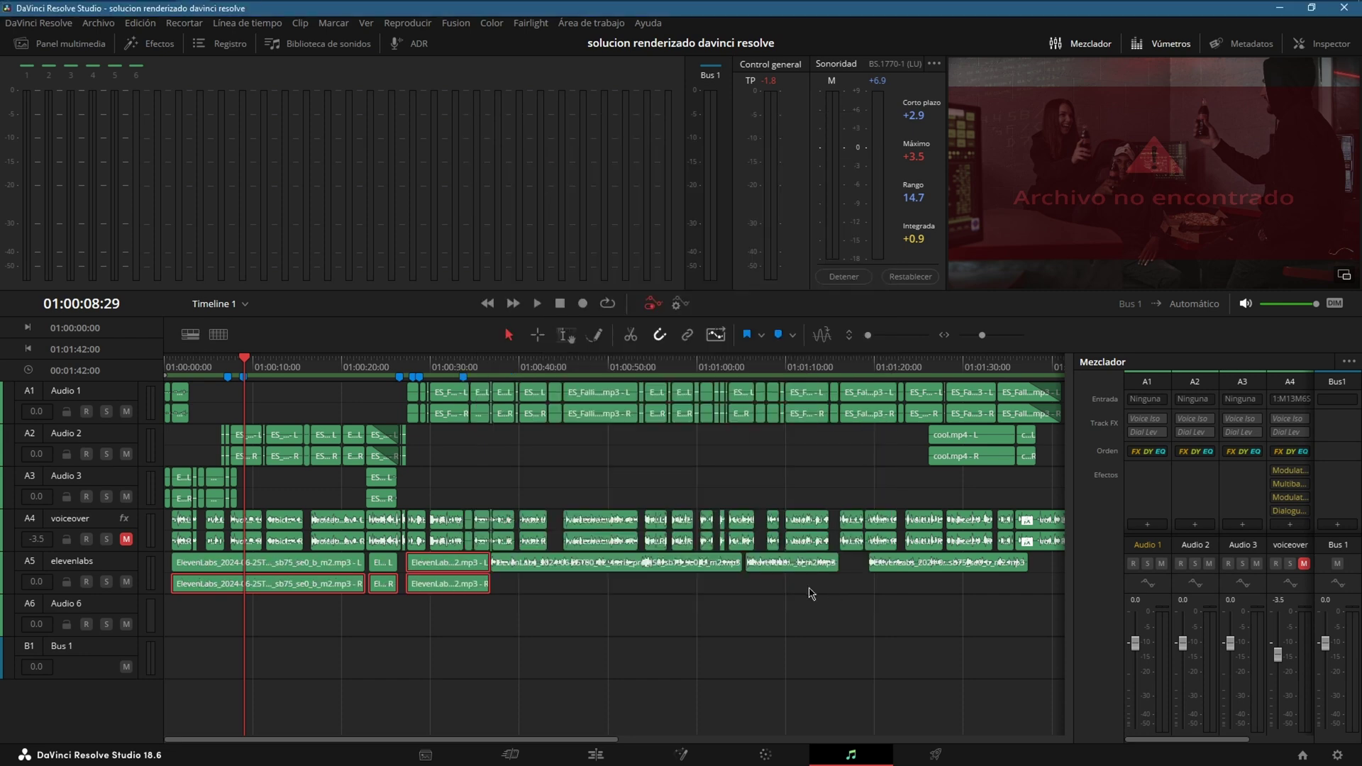
Step: Close the long clip's options unchanged and move the playhead back toward the timeline start
{"action": "right_click", "coordinate": [637, 568]}
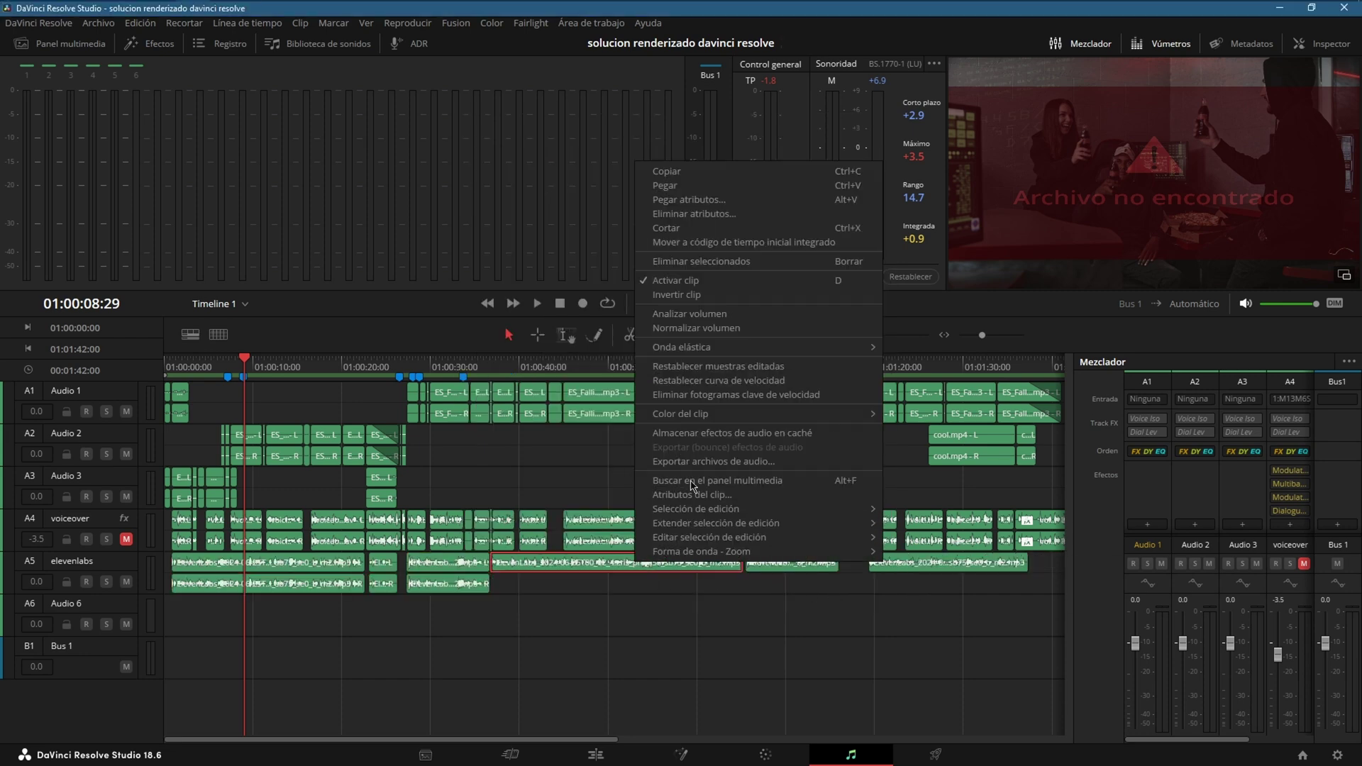
{"action": "left_click", "coordinate": [643, 614]}
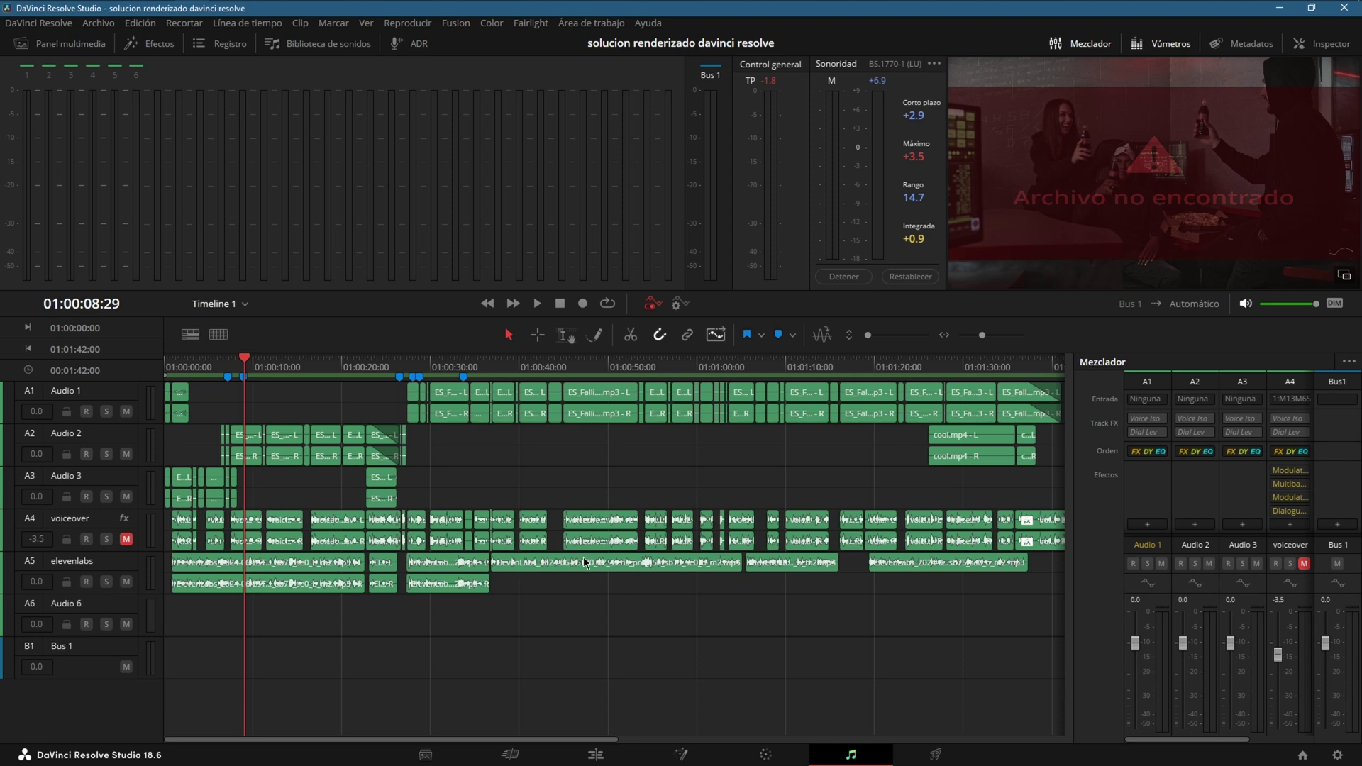
{"action": "left_click", "coordinate": [208, 362]}
Step: Play from the start to about 01:00:10 to hear the stereo ElevenLabs clips
{"action": "key", "text": "space"}
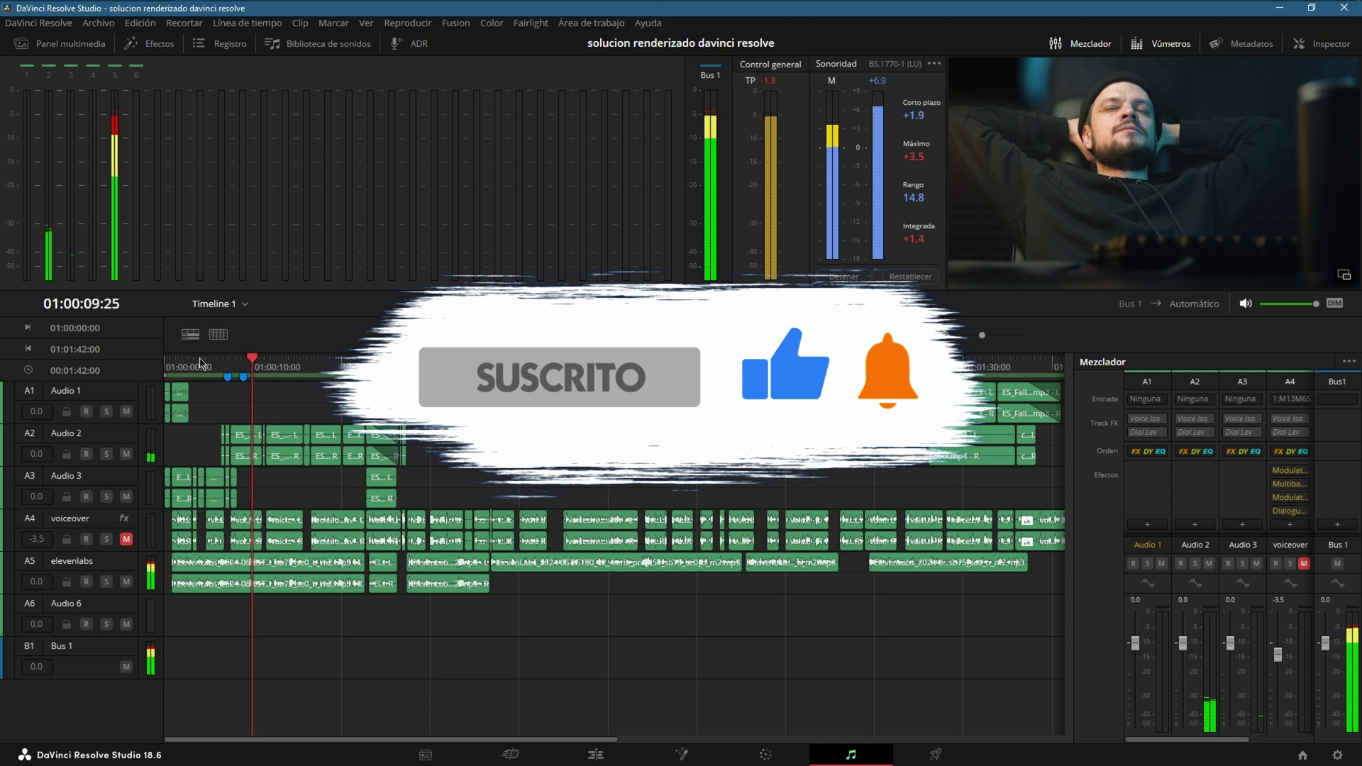
{"action": "key", "text": "space"}
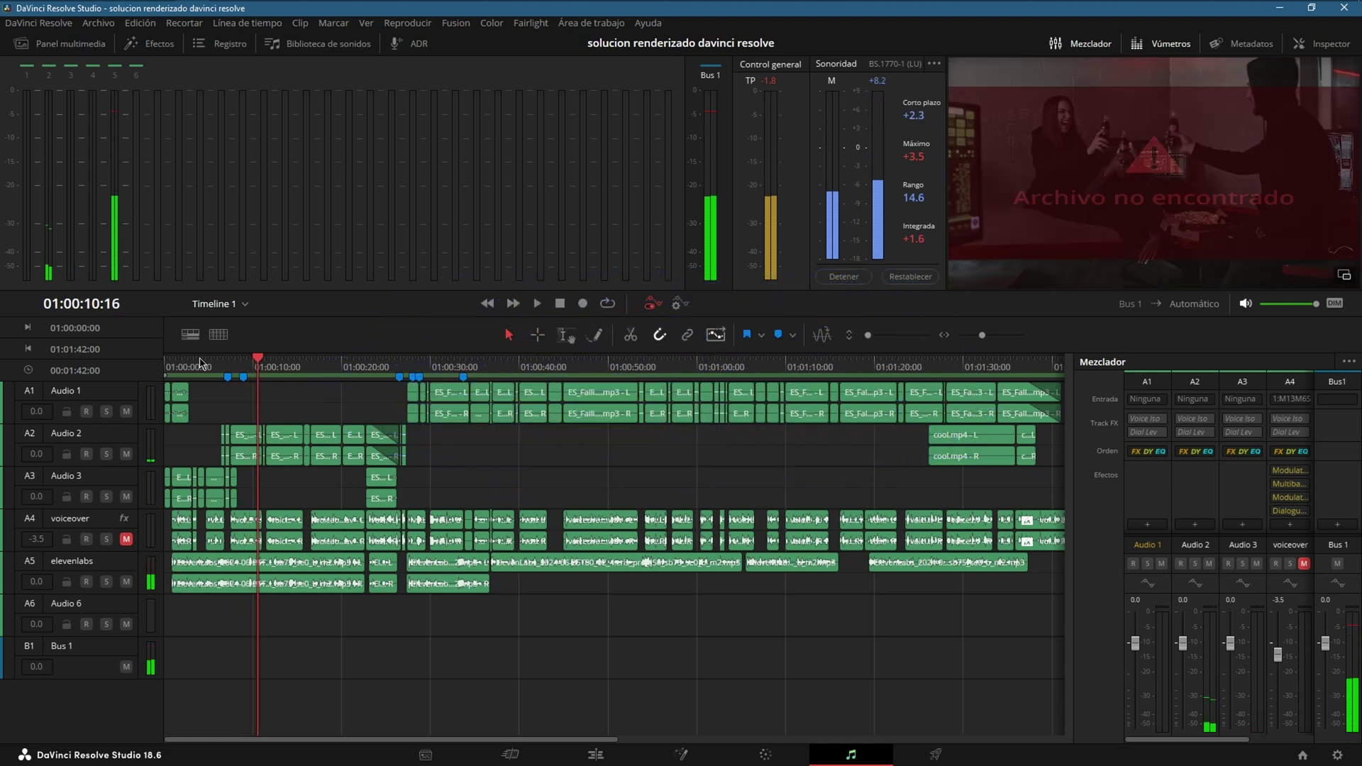